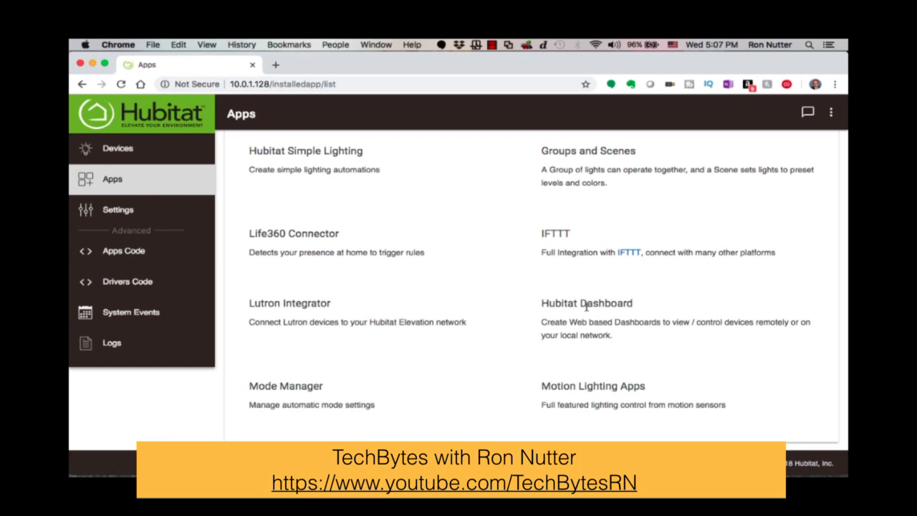
Step: Install the built-in Hubitat Dashboard app from the list of available apps and finish its setup
{"action": "scroll", "coordinate": [802, 172], "scroll_direction": "up", "scroll_amount": 5}
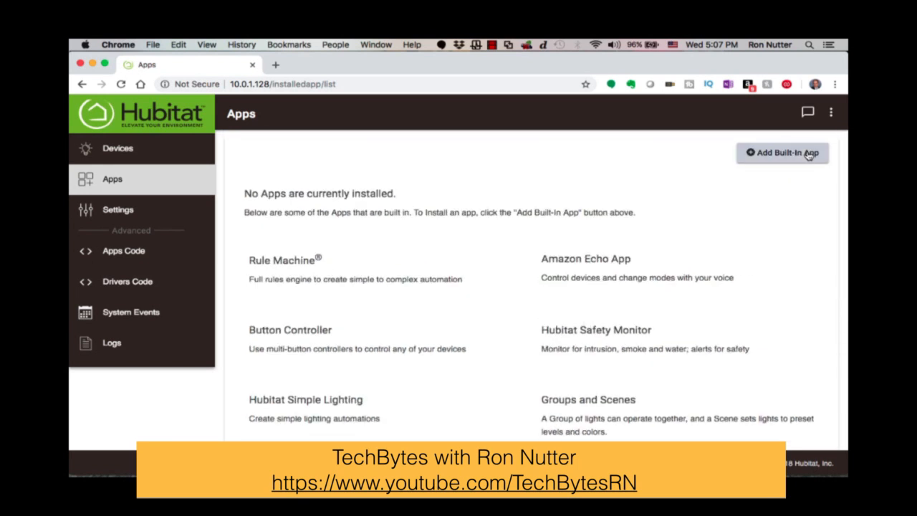
{"action": "left_click", "coordinate": [808, 153]}
{"action": "scroll", "coordinate": [372, 276], "scroll_direction": "down", "scroll_amount": 2}
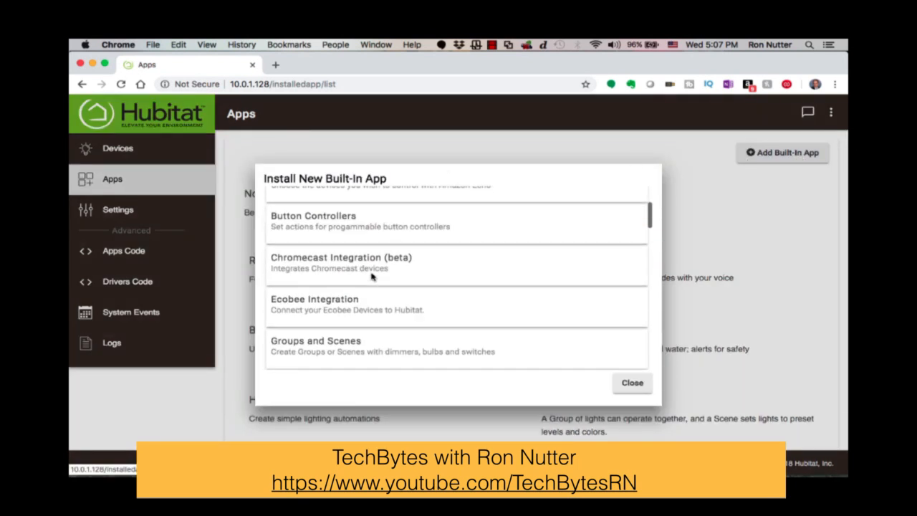
{"action": "scroll", "coordinate": [372, 276], "scroll_direction": "down", "scroll_amount": 3}
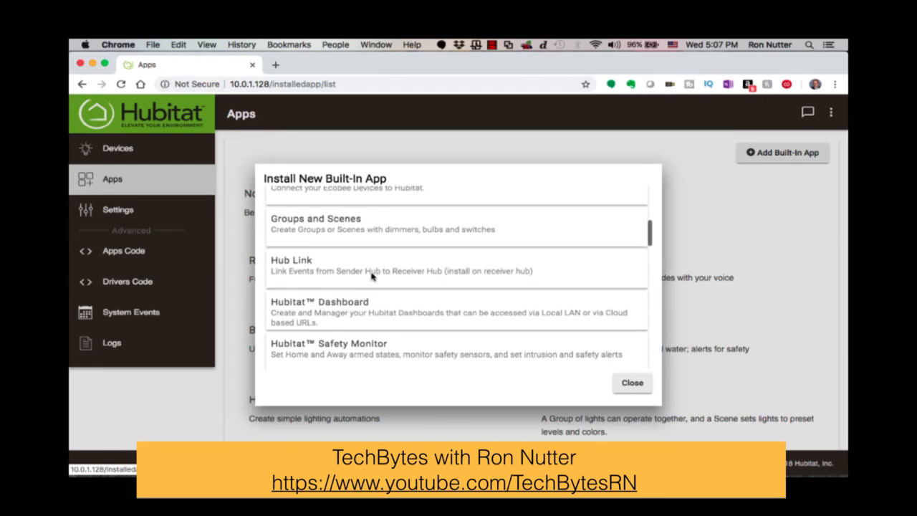
{"action": "left_click", "coordinate": [351, 313]}
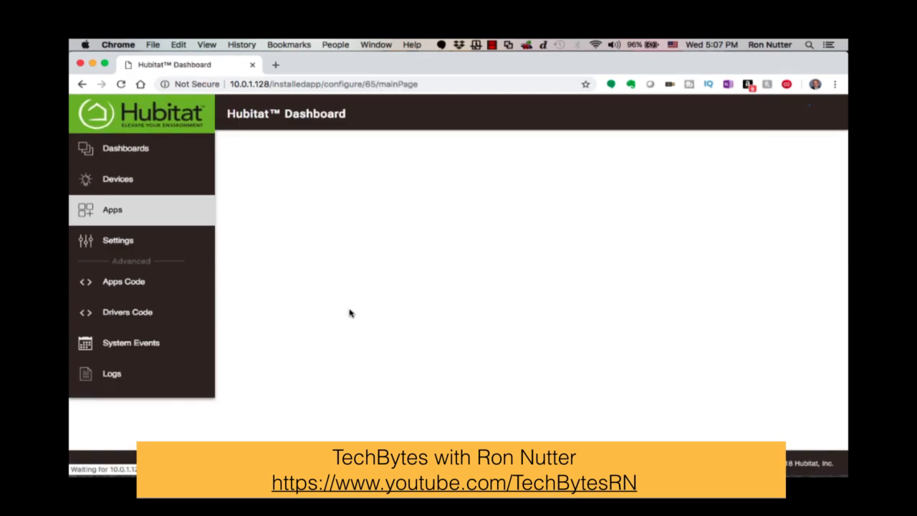
{"action": "left_click", "coordinate": [702, 225]}
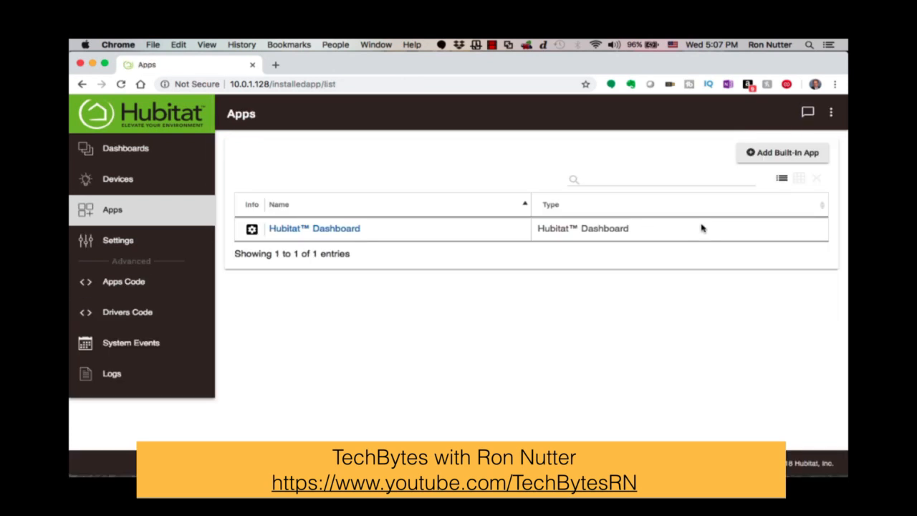
Step: Create a new dashboard named "Main Dashboard" in the Hubitat Dashboard app and authorize it to use all devices
{"action": "left_click", "coordinate": [334, 232]}
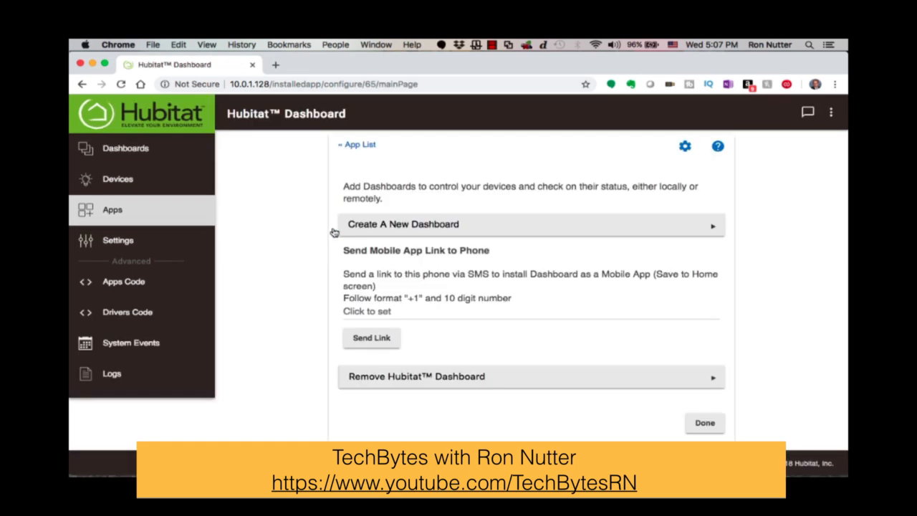
{"action": "left_click", "coordinate": [452, 225]}
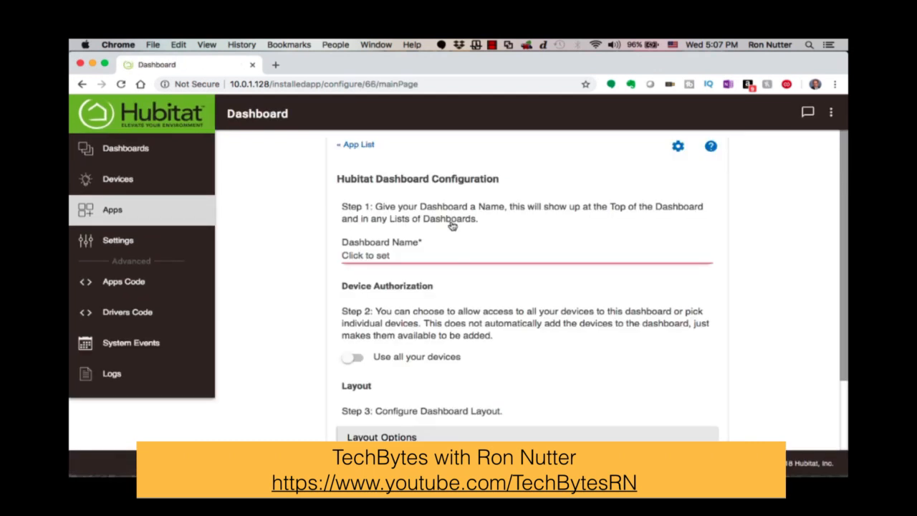
{"action": "left_click", "coordinate": [376, 260]}
{"action": "type", "text": "Mai"}
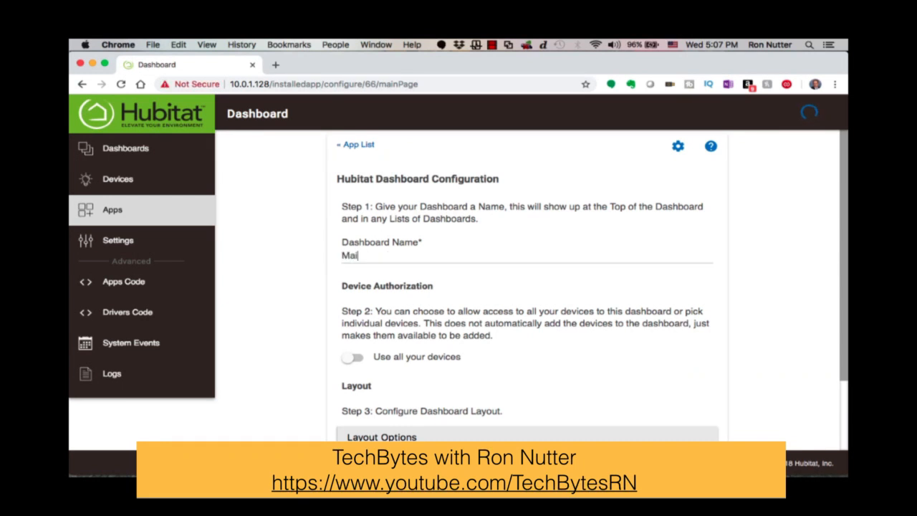
{"action": "type", "text": "n Dashboard"}
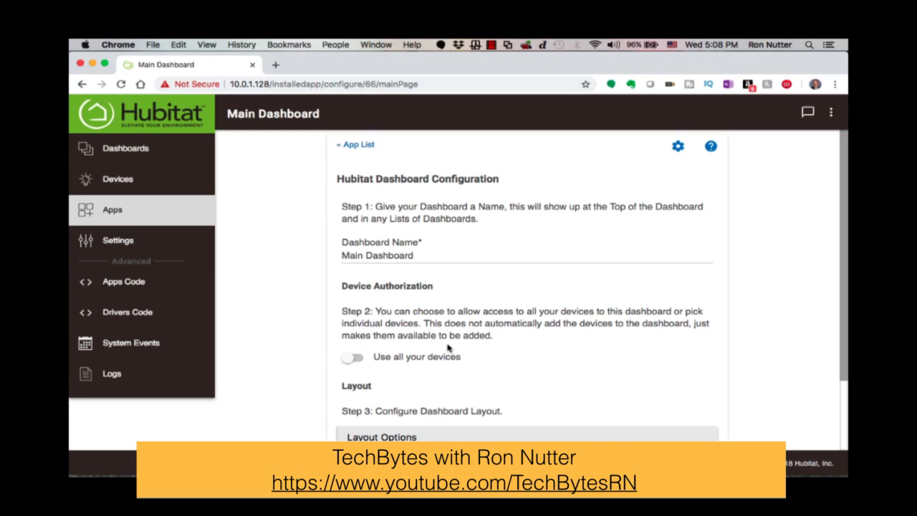
{"action": "left_click", "coordinate": [354, 357]}
Step: Enable initial auto-population of the dashboard with all authorized devices in the layout options
{"action": "scroll", "coordinate": [483, 357], "scroll_direction": "down", "scroll_amount": 2}
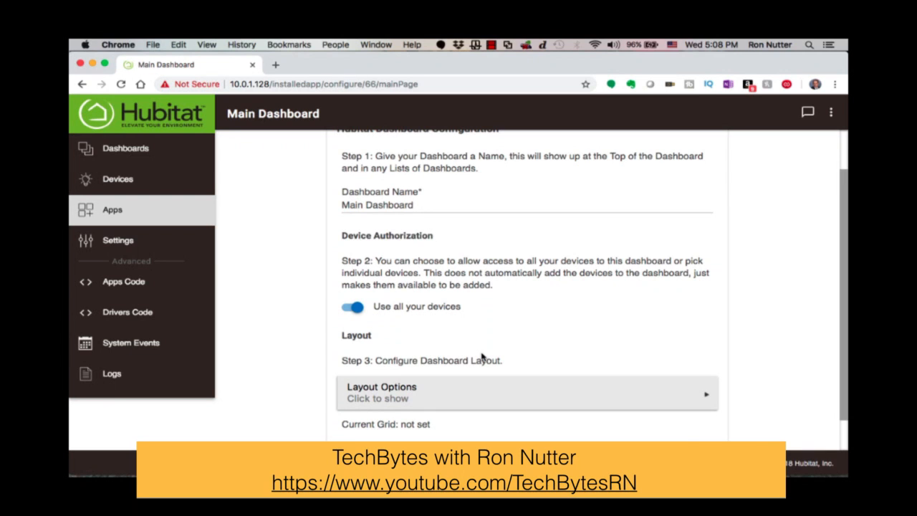
{"action": "scroll", "coordinate": [483, 357], "scroll_direction": "down", "scroll_amount": 2}
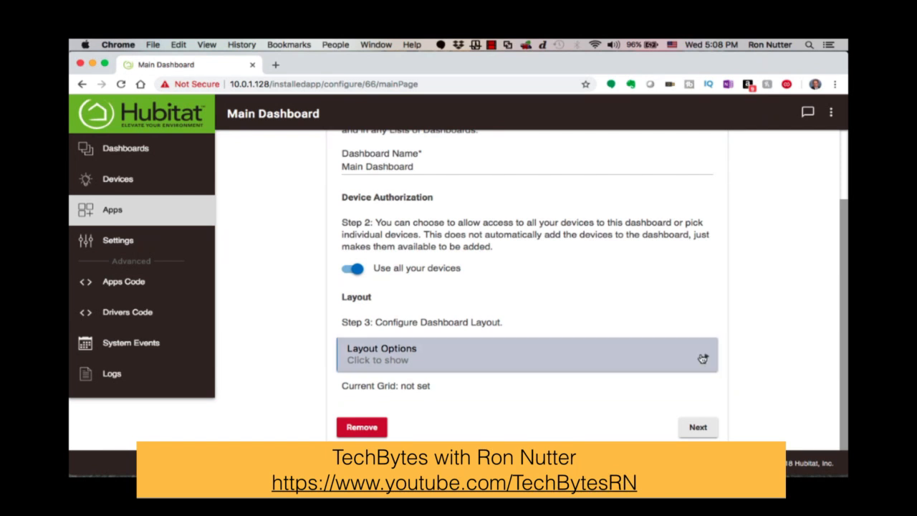
{"action": "left_click", "coordinate": [703, 358]}
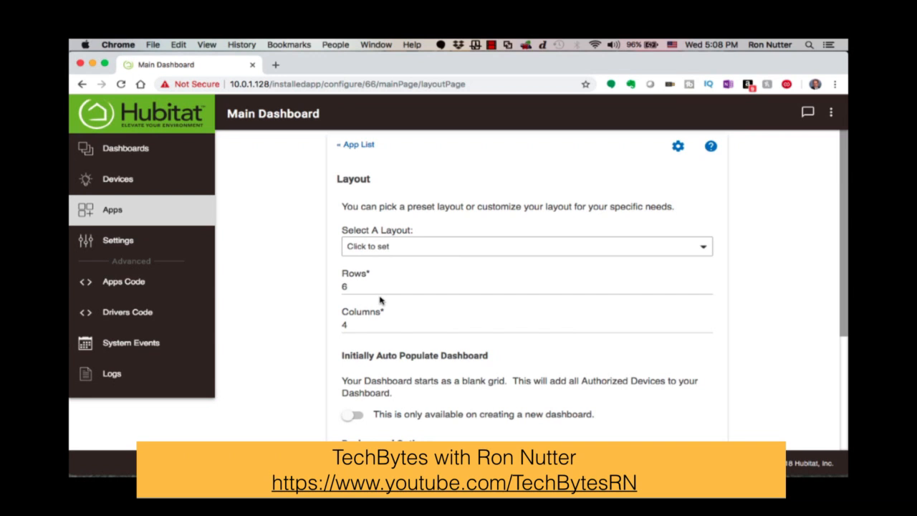
{"action": "scroll", "coordinate": [380, 301], "scroll_direction": "down", "scroll_amount": 3}
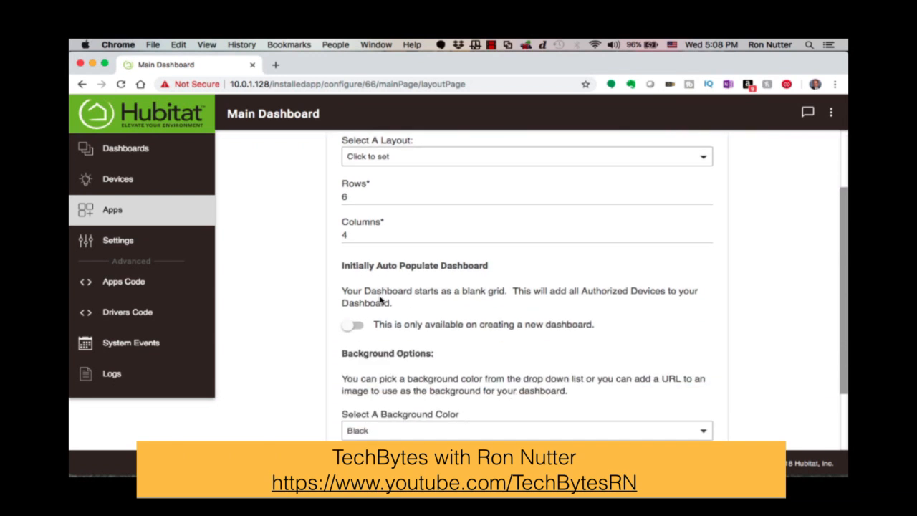
{"action": "left_click", "coordinate": [355, 327]}
Step: Set the dashboard's background color to Blue and save the dashboard configuration
{"action": "scroll", "coordinate": [450, 327], "scroll_direction": "down", "scroll_amount": 3}
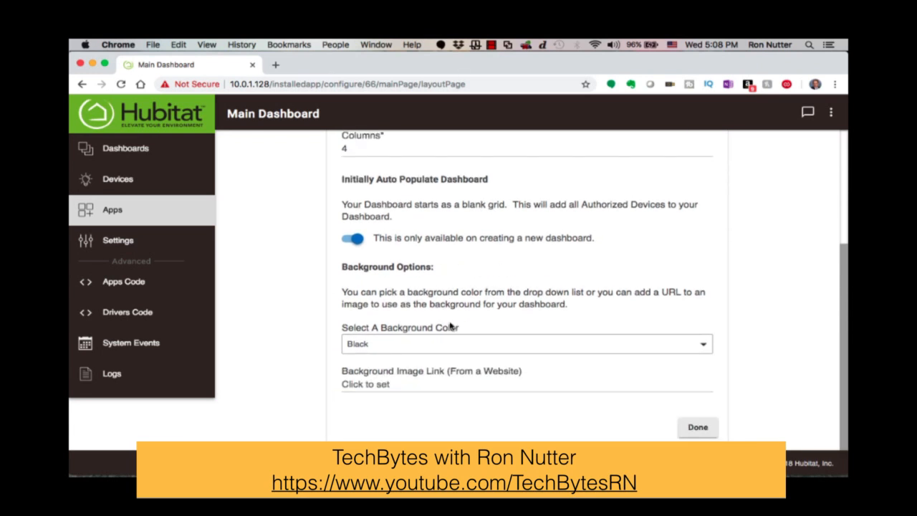
{"action": "left_click", "coordinate": [699, 428]}
{"action": "left_click", "coordinate": [700, 347]}
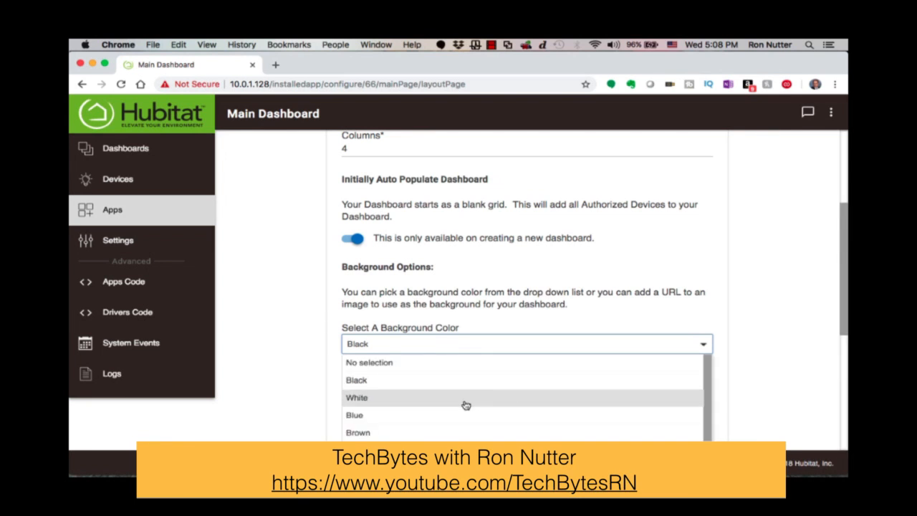
{"action": "left_click", "coordinate": [387, 417]}
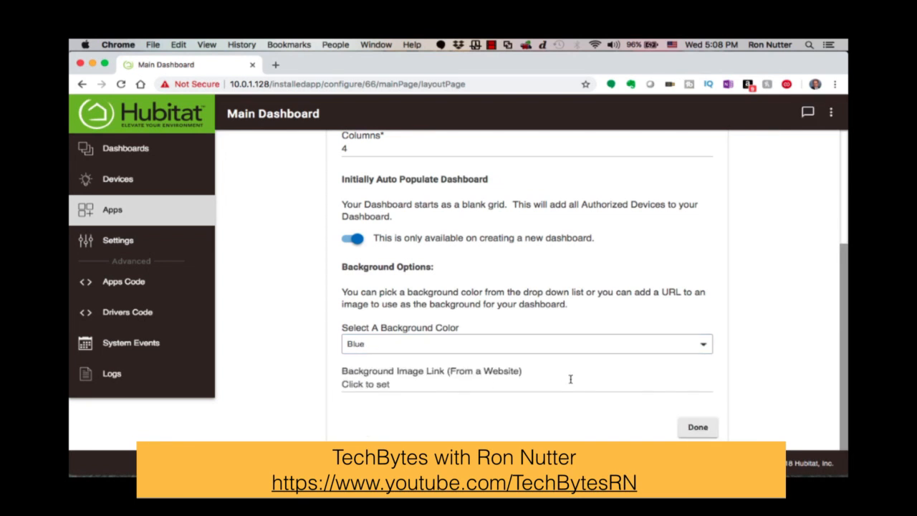
{"action": "left_click", "coordinate": [702, 429]}
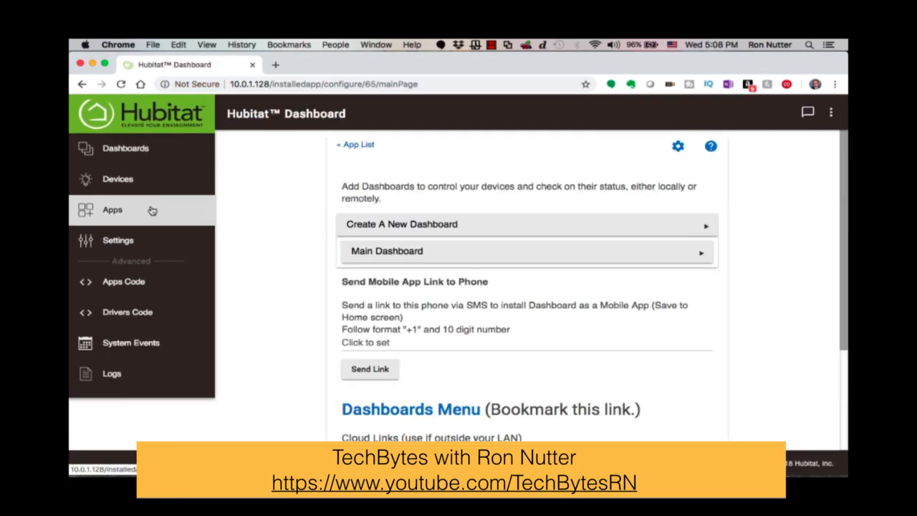
Step: Run discovery of Zigbee and Z-Wave devices from the device list and bring up the found bulb's details
{"action": "left_click", "coordinate": [120, 187]}
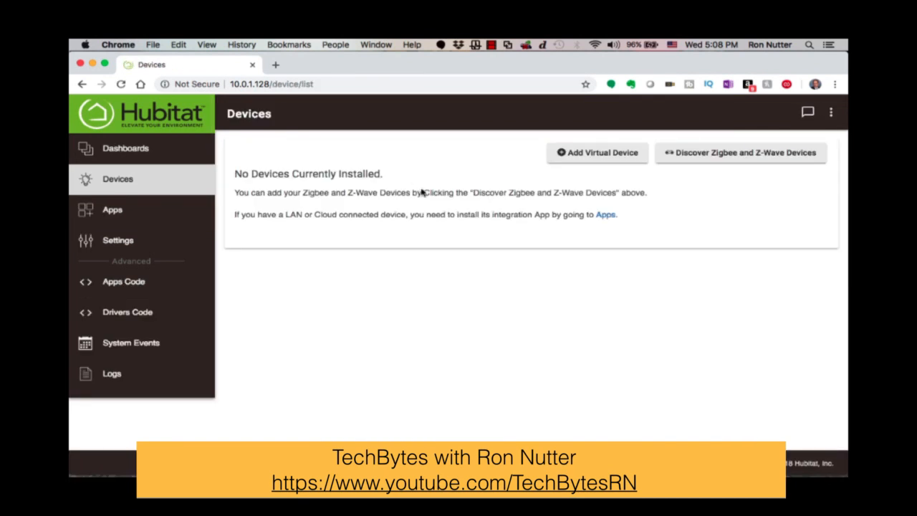
{"action": "left_click", "coordinate": [728, 156]}
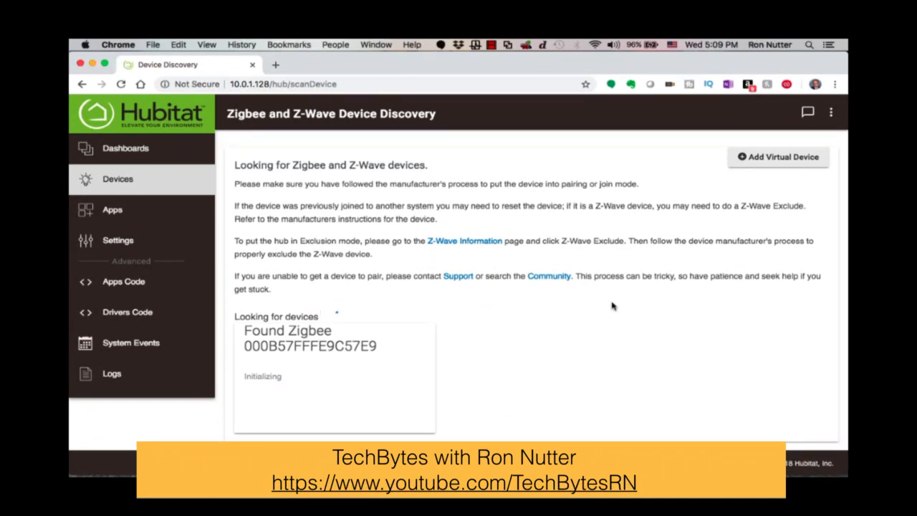
{"action": "scroll", "coordinate": [612, 311], "scroll_direction": "down", "scroll_amount": 1}
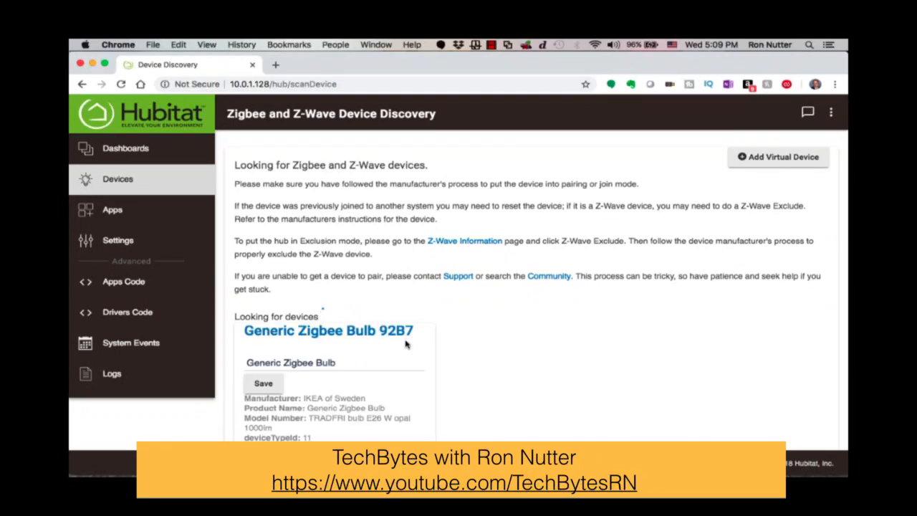
{"action": "scroll", "coordinate": [432, 362], "scroll_direction": "down", "scroll_amount": 1}
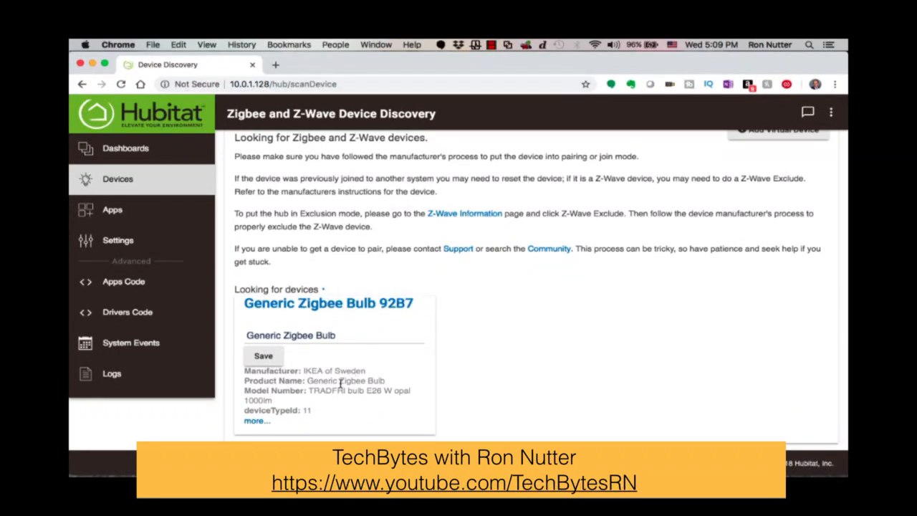
Step: Name the discovered Zigbee bulb "IKEA" and save it
{"action": "triple_click", "coordinate": [334, 335]}
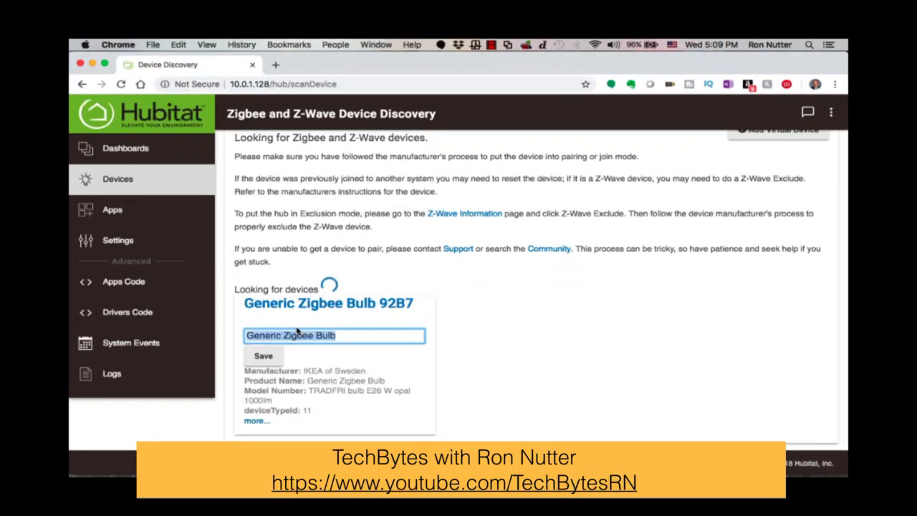
{"action": "type", "text": "I"}
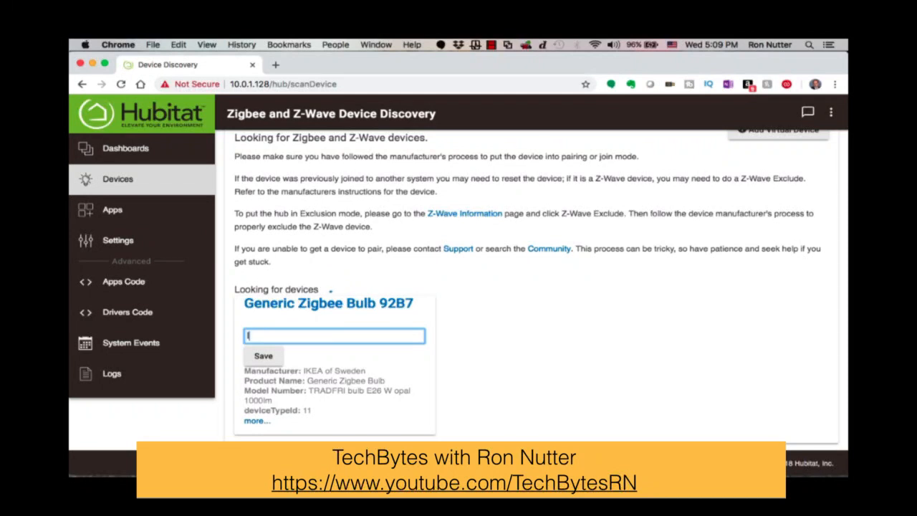
{"action": "type", "text": "K"}
{"action": "key", "text": "BackSpace"}
{"action": "type", "text": "kea"}
{"action": "key", "text": "BackSpace"}
{"action": "key", "text": "BackSpace"}
{"action": "key", "text": "BackSpace"}
{"action": "type", "text": "KEA"}
{"action": "left_click", "coordinate": [258, 357]}
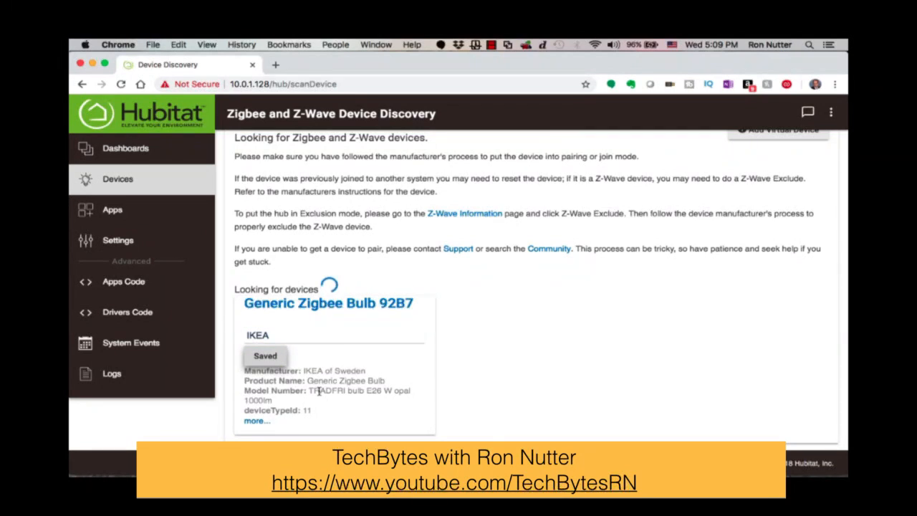
Step: Add a tile to Main Dashboard for the IKEA device with the bulb template, then leave the dashboard's edit menu
{"action": "left_click", "coordinate": [141, 150]}
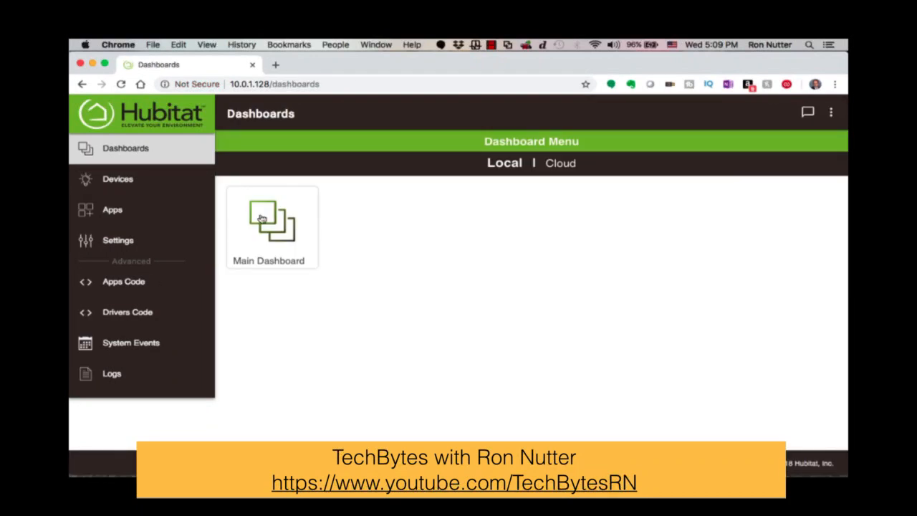
{"action": "left_click", "coordinate": [262, 218]}
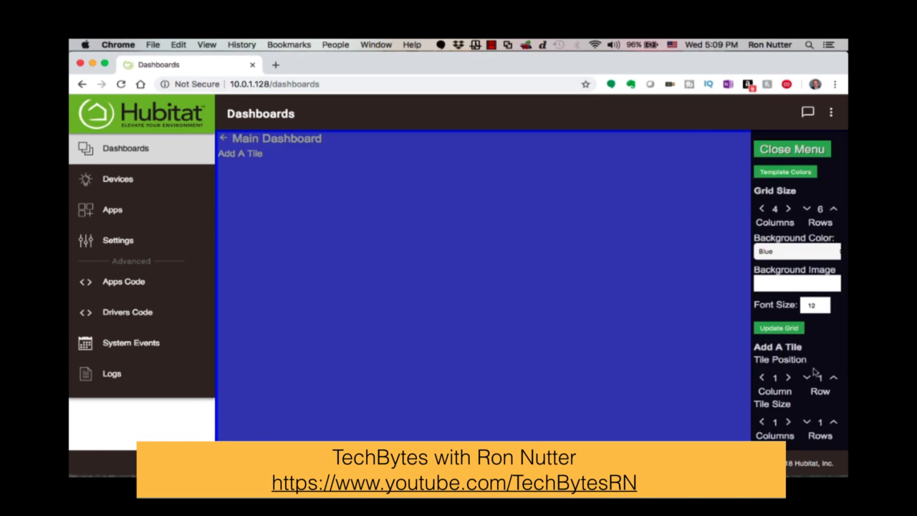
{"action": "scroll", "coordinate": [814, 371], "scroll_direction": "down", "scroll_amount": 3}
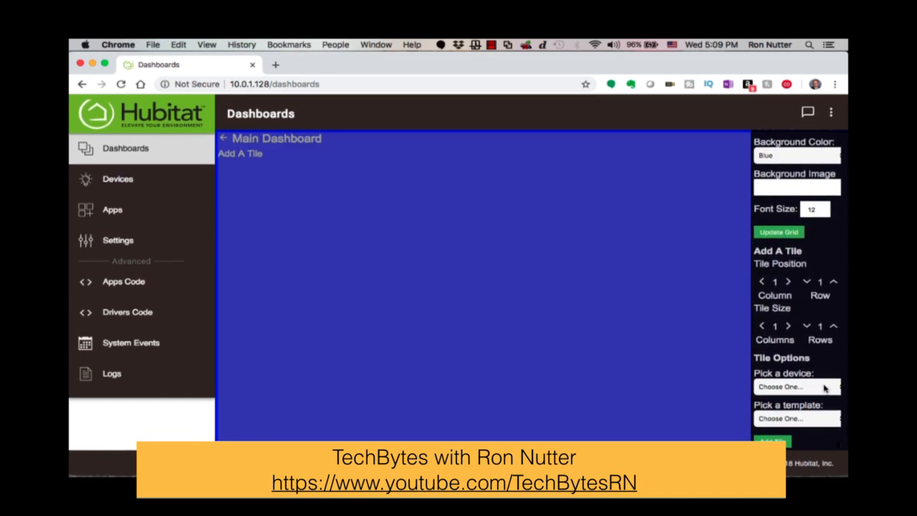
{"action": "left_click", "coordinate": [824, 388]}
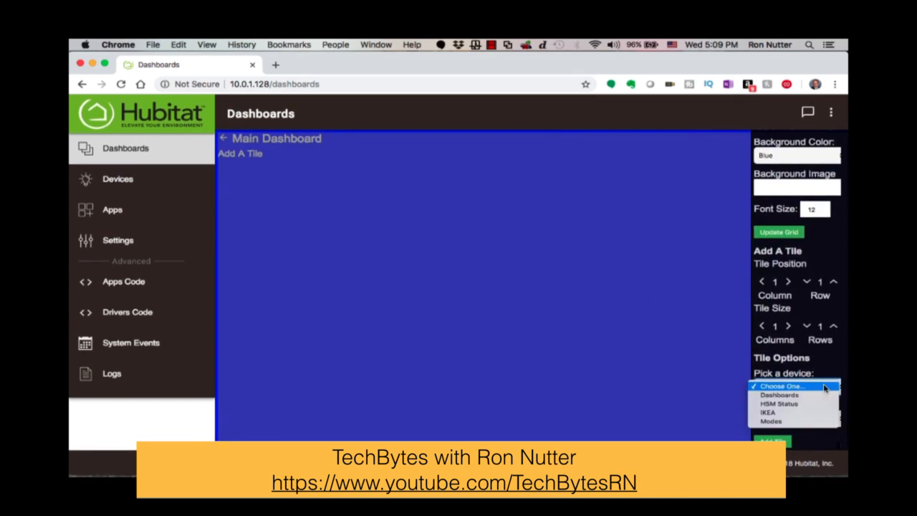
{"action": "left_click", "coordinate": [788, 413]}
{"action": "left_click", "coordinate": [806, 418]}
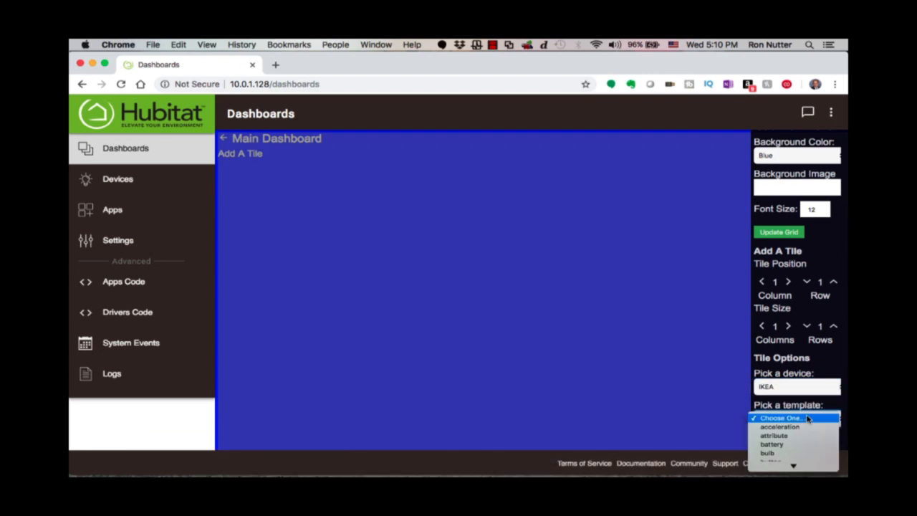
{"action": "left_click", "coordinate": [776, 455]}
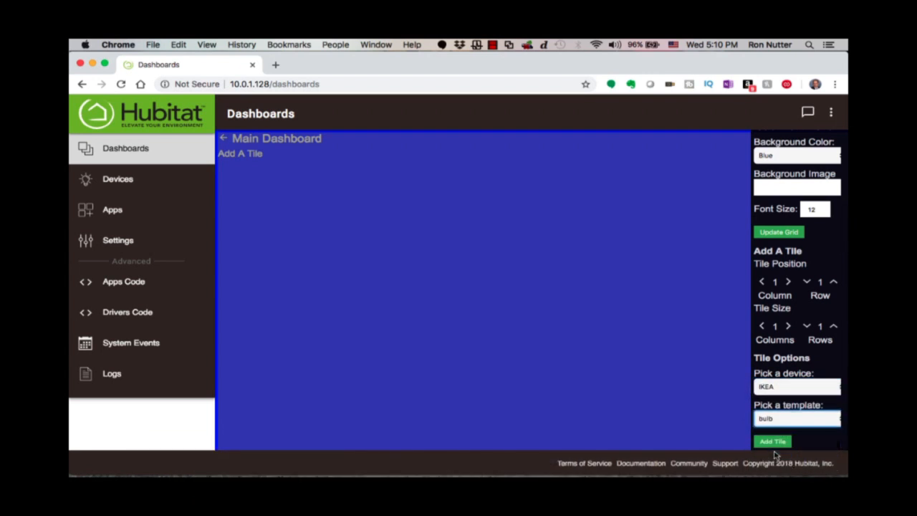
{"action": "left_click", "coordinate": [774, 442]}
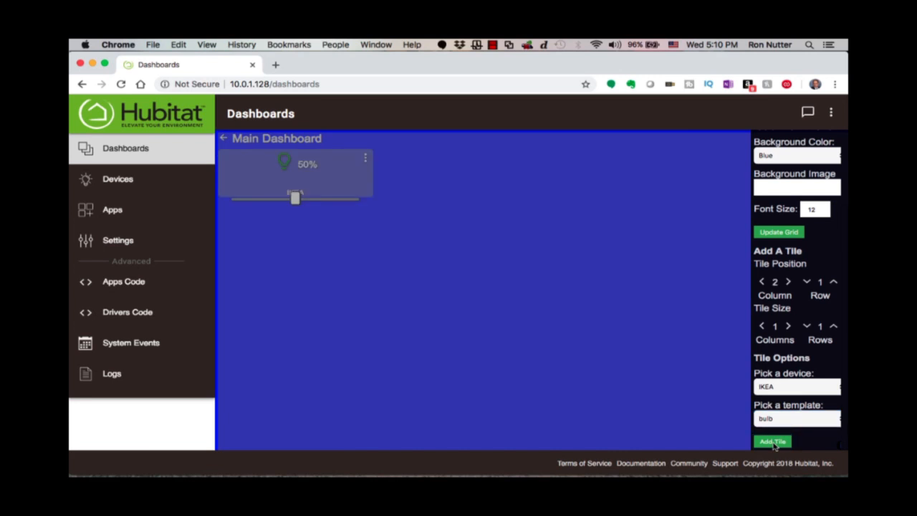
{"action": "scroll", "coordinate": [773, 444], "scroll_direction": "down", "scroll_amount": 2}
{"action": "scroll", "coordinate": [772, 193], "scroll_direction": "up", "scroll_amount": 3}
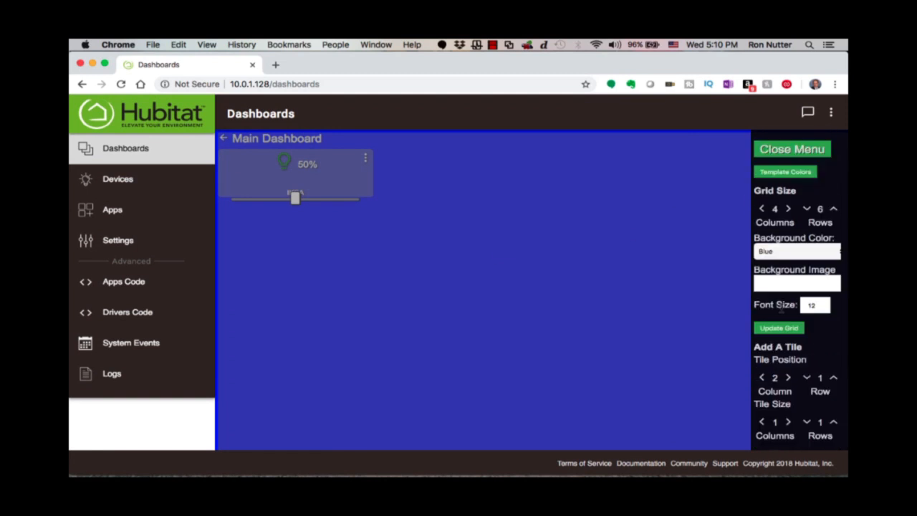
{"action": "left_click", "coordinate": [784, 150]}
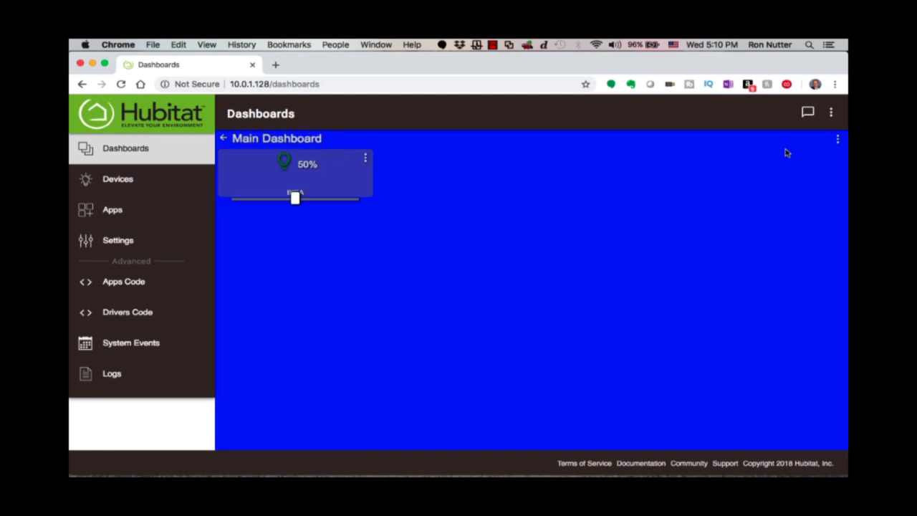
Step: Test the IKEA tile by switching the bulb off and on, dimming it to 78%, and raising its brightness to 100%
{"action": "left_click", "coordinate": [285, 163]}
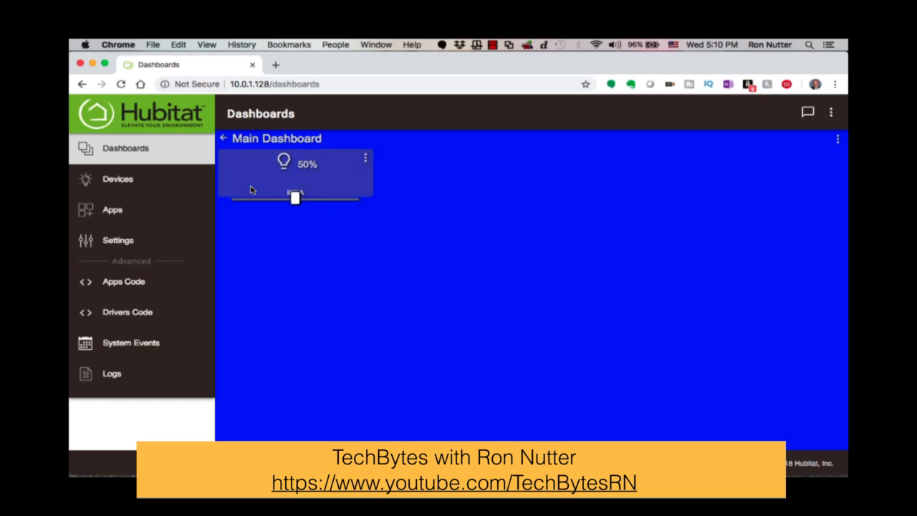
{"action": "left_click", "coordinate": [286, 164]}
{"action": "left_click", "coordinate": [328, 201]}
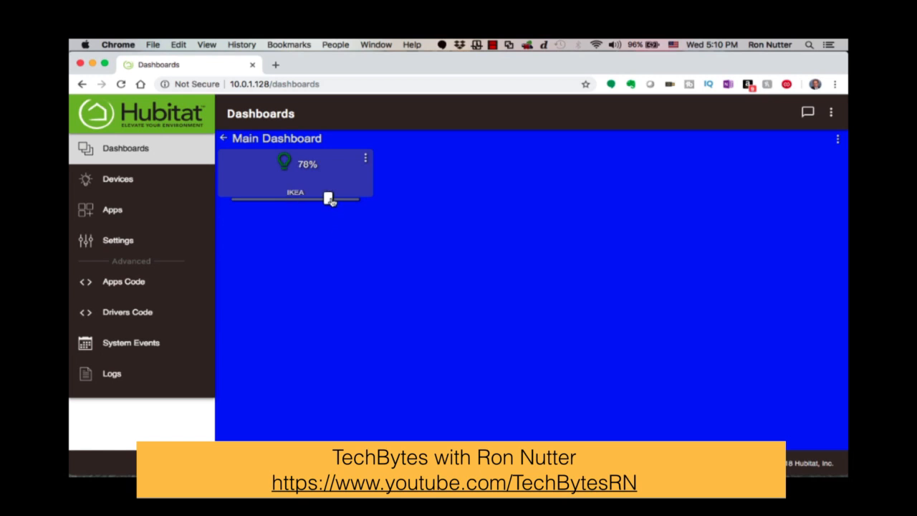
{"action": "left_click_drag", "start_coordinate": [331, 202], "coordinate": [360, 205]}
{"action": "left_click_drag", "start_coordinate": [327, 199], "coordinate": [357, 202]}
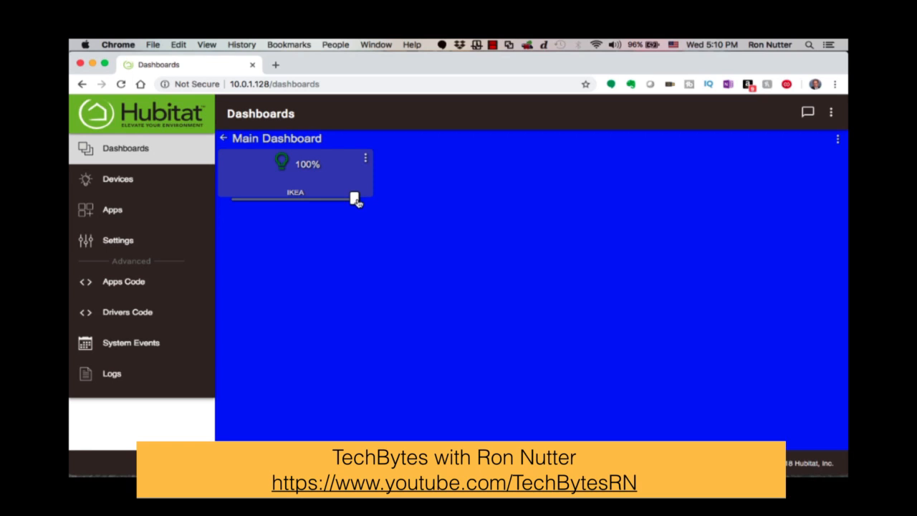
Step: Inspect the IKEA tile's edit options and close them without making changes
{"action": "left_click", "coordinate": [366, 159]}
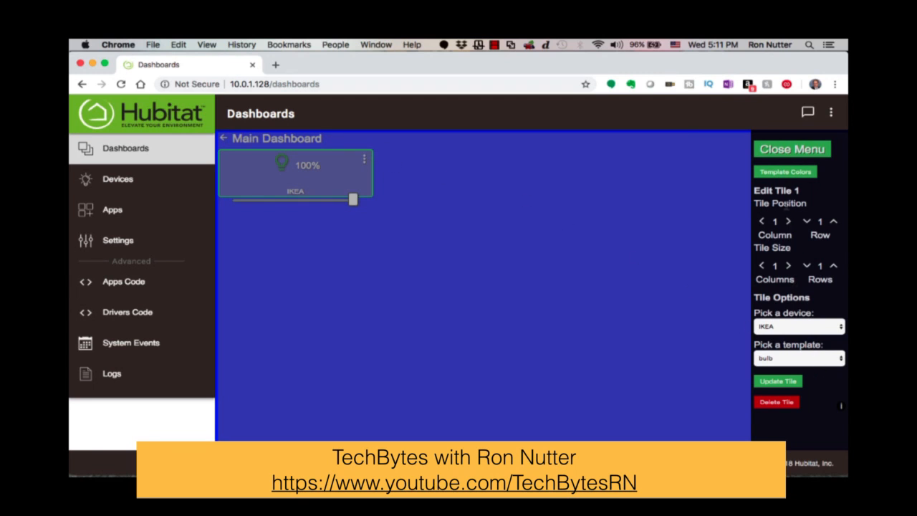
{"action": "left_click", "coordinate": [794, 150]}
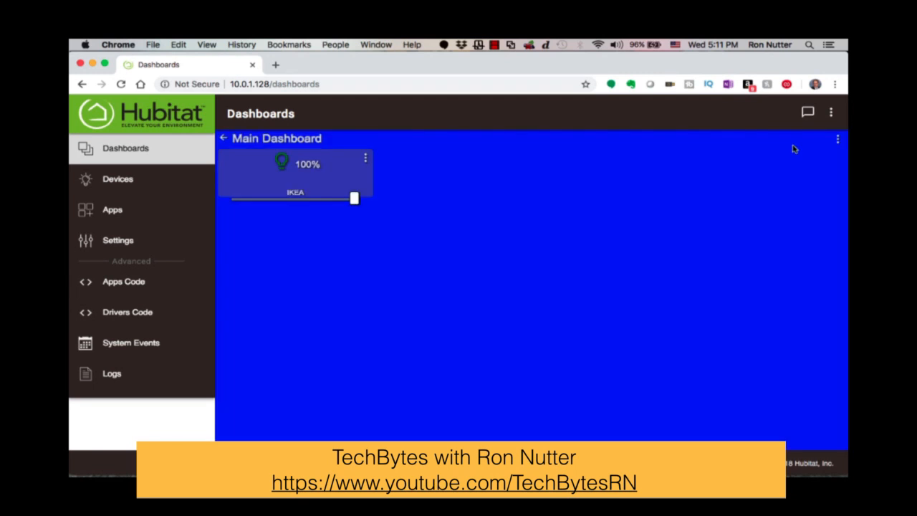